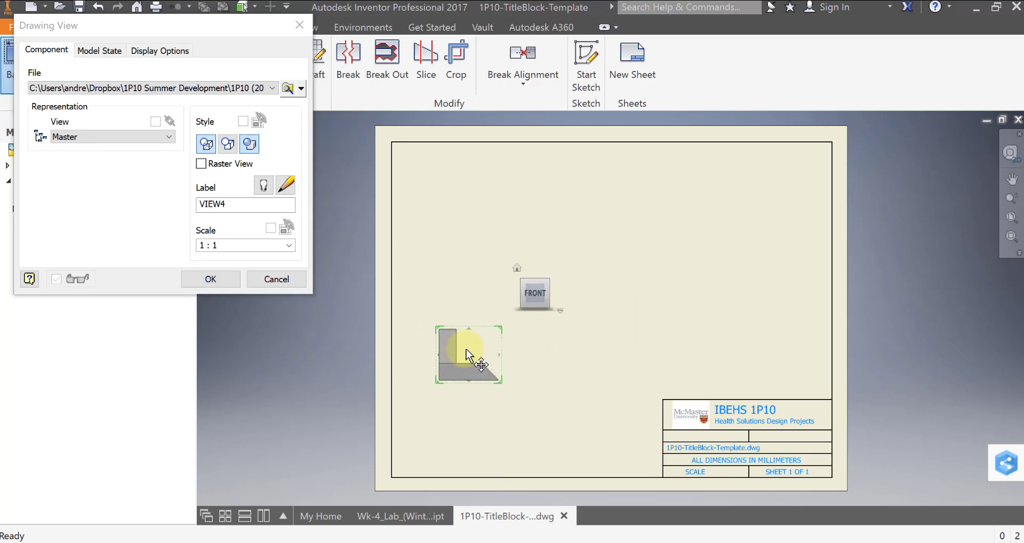
# - Label the base view Front and shift it slightly across the sheet
pyautogui.click(237, 209)
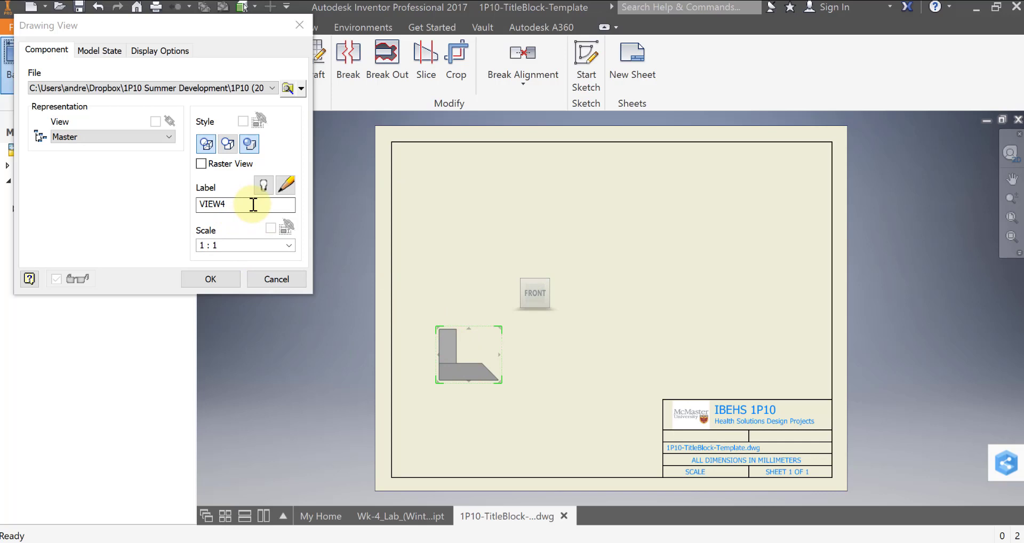
pyautogui.click(244, 208)
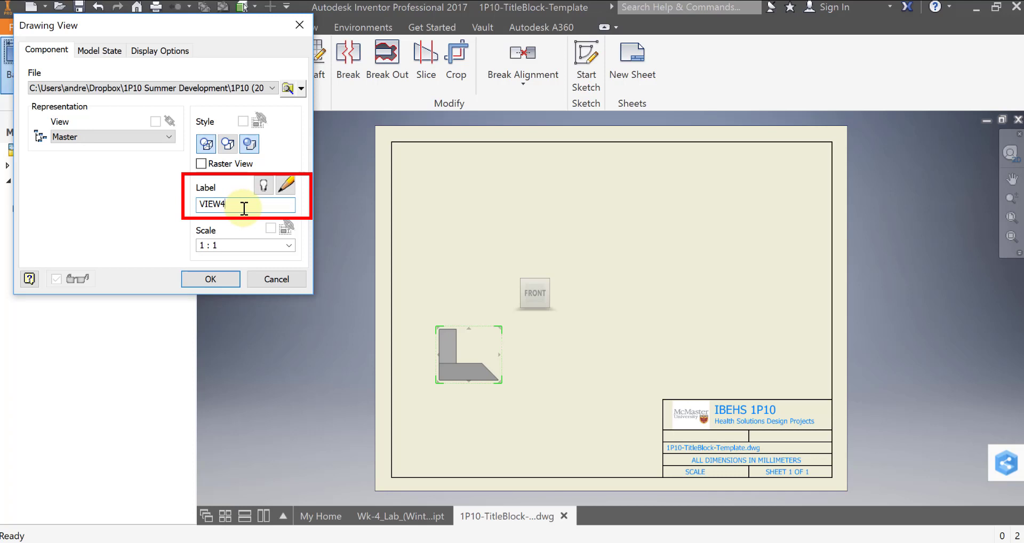
pyautogui.press('BackSpace')
pyautogui.press('BackSpace')
pyautogui.press('BackSpace')
pyautogui.press('BackSpace')
pyautogui.press('BackSpace')
pyautogui.write('Front')
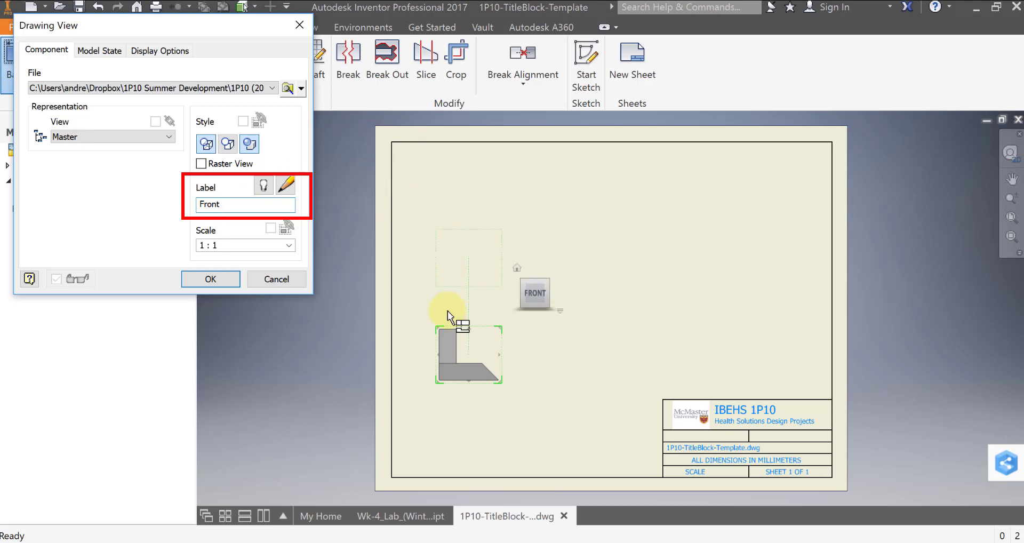
pyautogui.moveTo(468, 354); pyautogui.dragTo(479, 356)
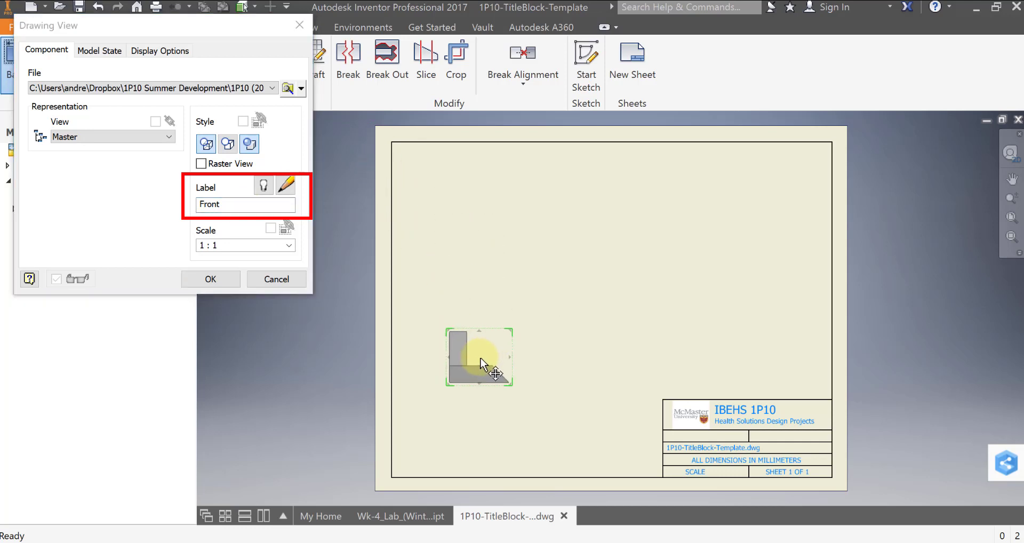
# - Try the scales 1 : 2, 2 : 1, 3 : 1 and 3 : 2 on the base view
pyautogui.click(250, 247)
pyautogui.click(247, 246)
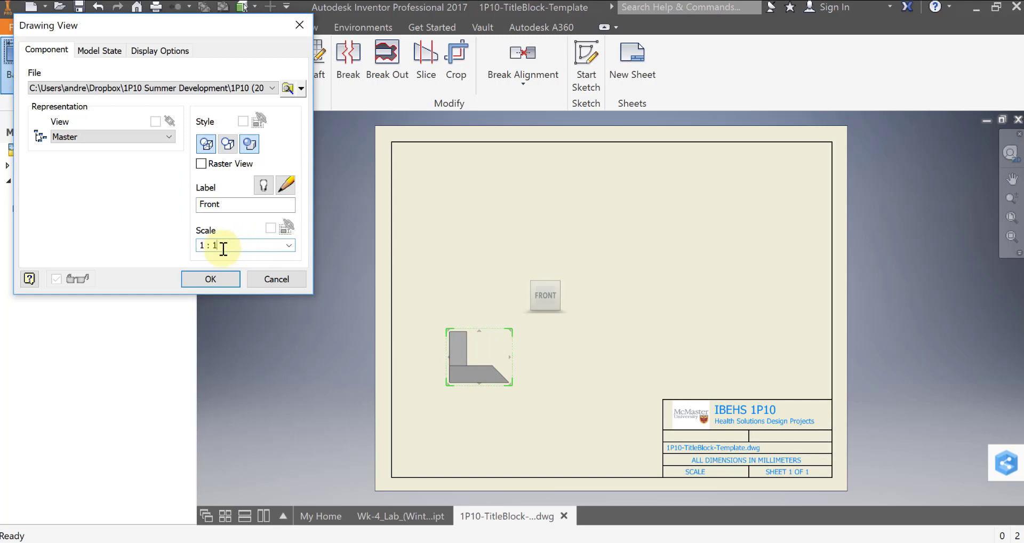
pyautogui.press('BackSpace')
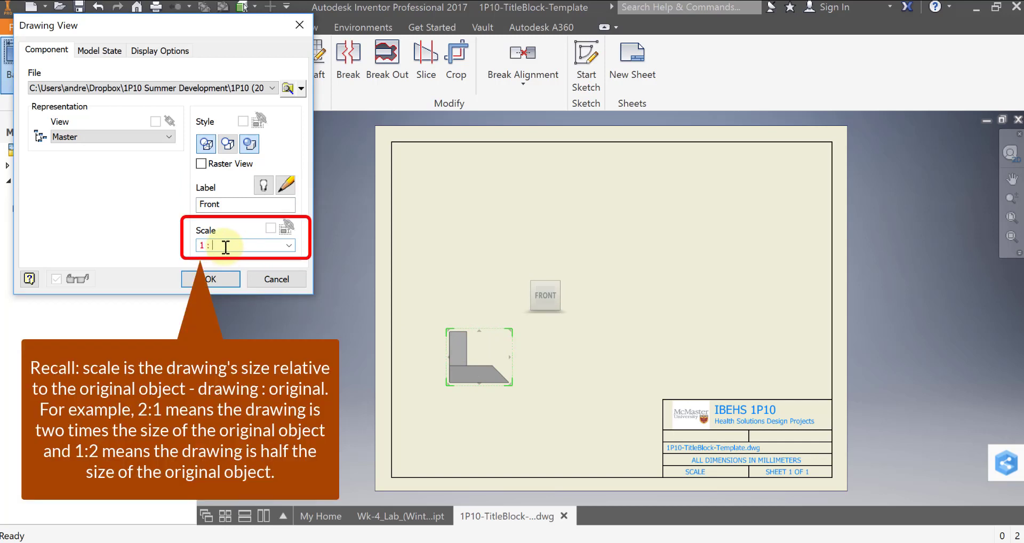
pyautogui.write('2')
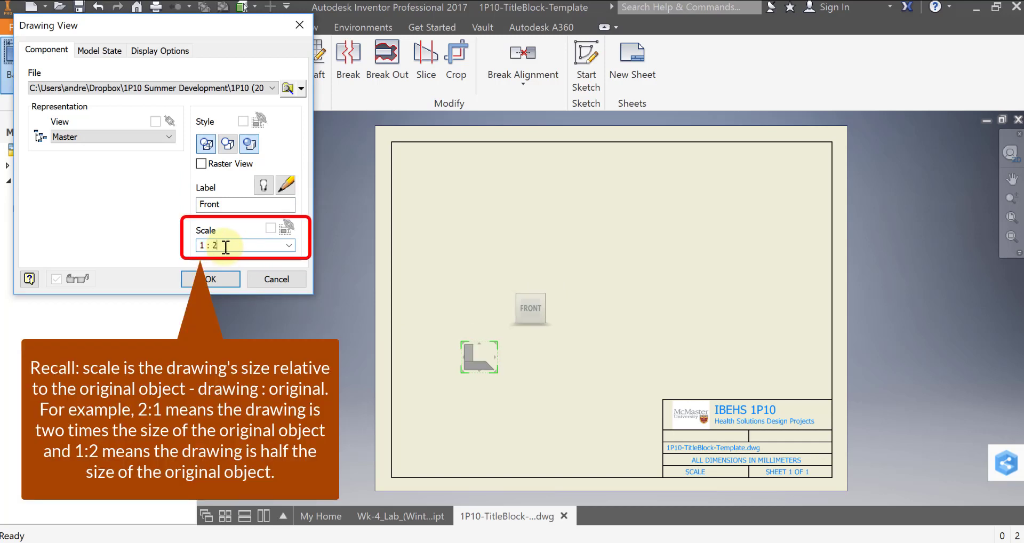
pyautogui.press('BackSpace')
pyautogui.write('1')
pyautogui.press('BackSpace')
pyautogui.write('2')
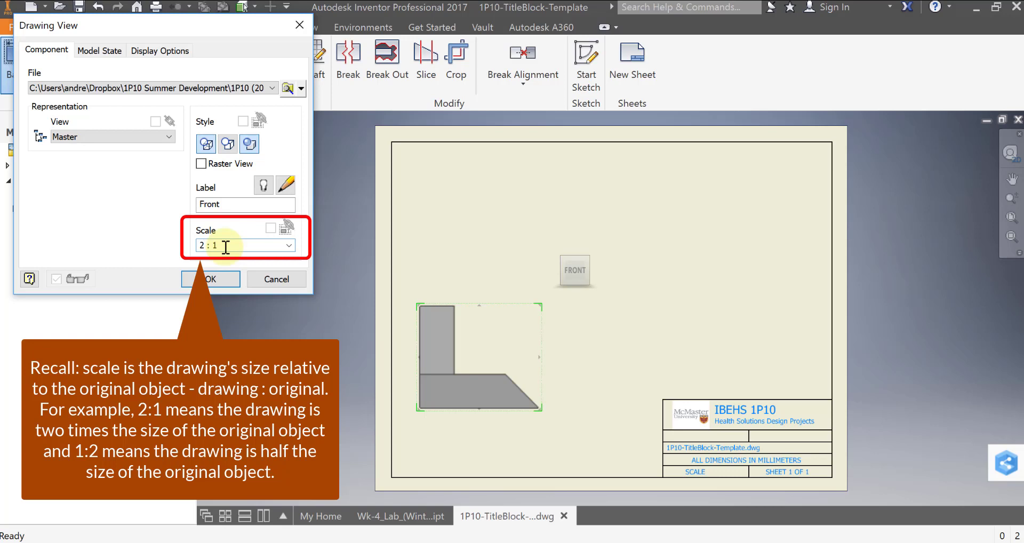
pyautogui.press('BackSpace')
pyautogui.write('3')
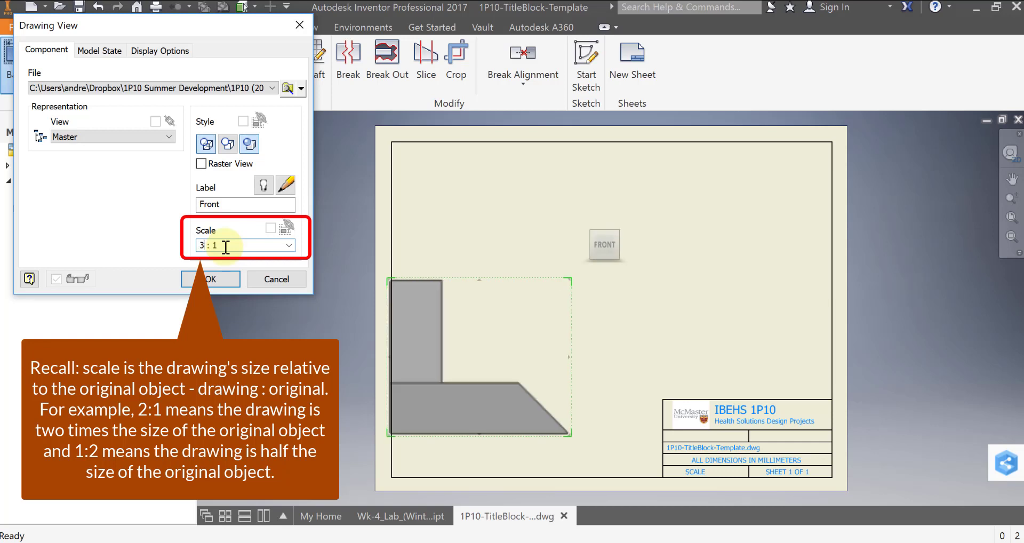
pyautogui.press('BackSpace')
pyautogui.write('2')
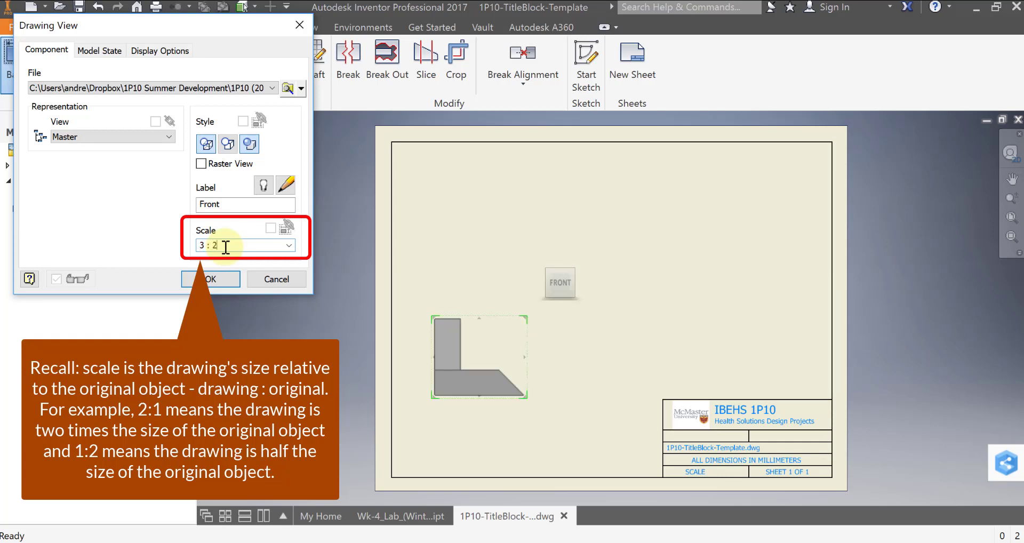
# - Set the base view's scale to 1.5
pyautogui.press('BackSpace')
pyautogui.press('BackSpace')
pyautogui.press('BackSpace')
pyautogui.press('BackSpace')
pyautogui.press('BackSpace')
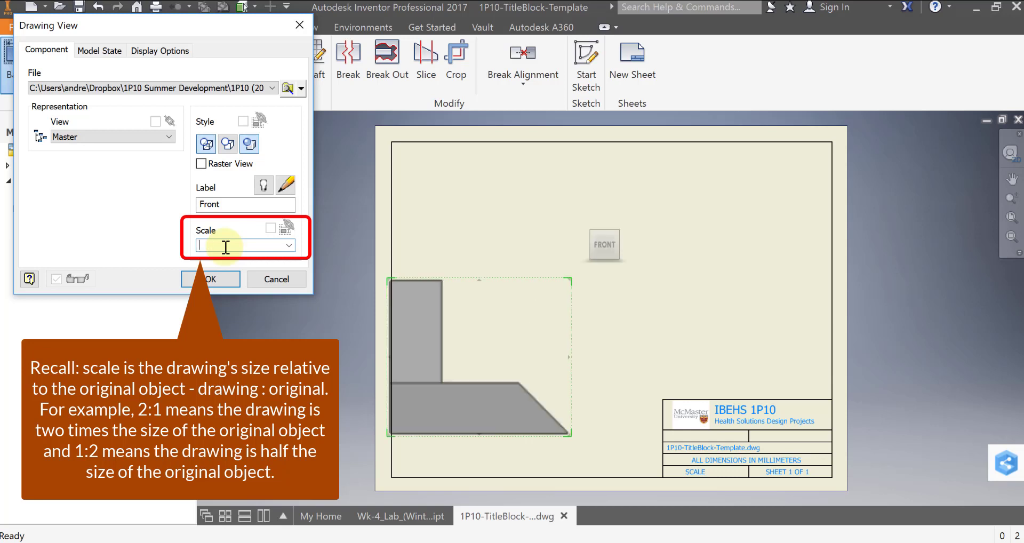
pyautogui.write('1.5')
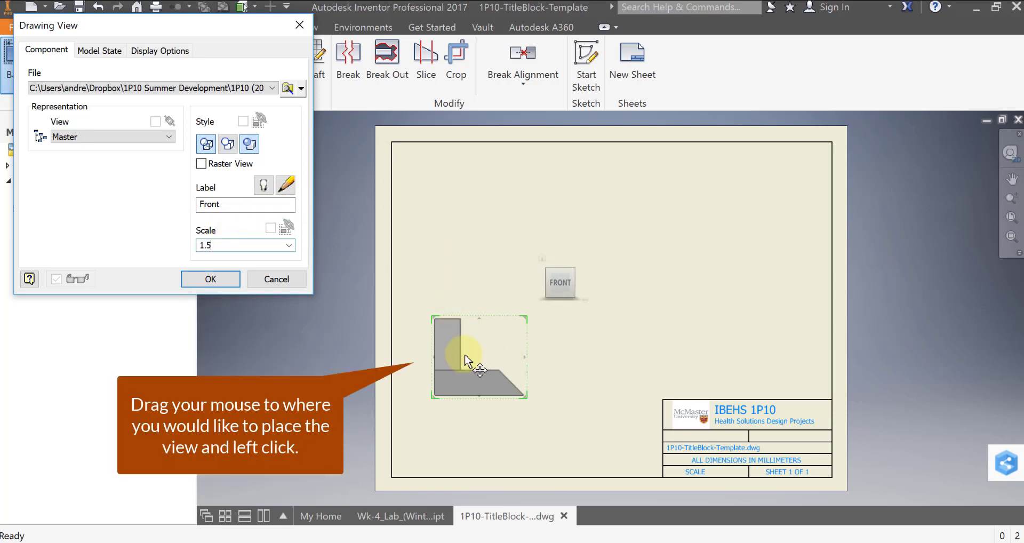
# - Place a projected top view above the front view, a right view beside it, and an isometric view diagonally up from it
pyautogui.moveTo(475, 320); pyautogui.dragTo(476, 252)
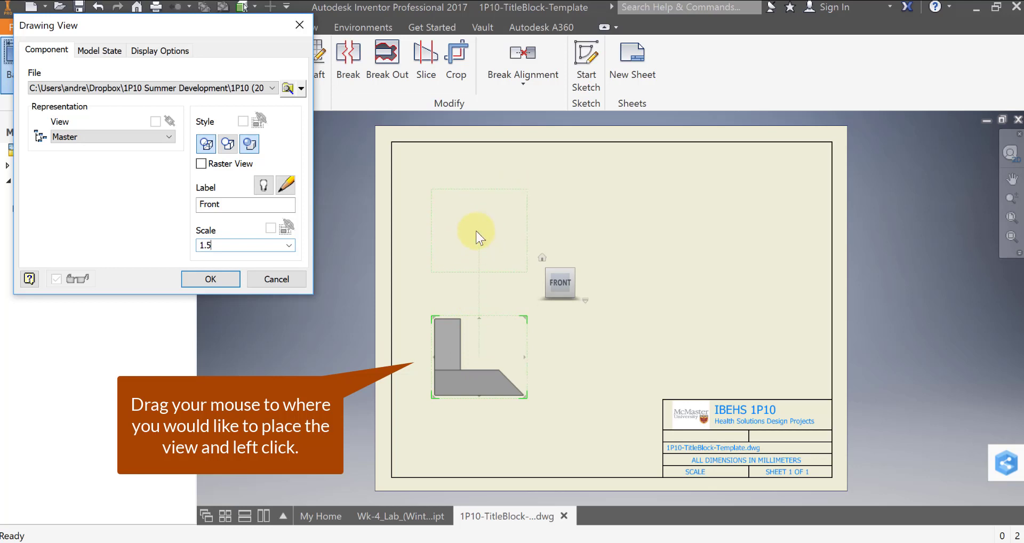
pyautogui.click(474, 221)
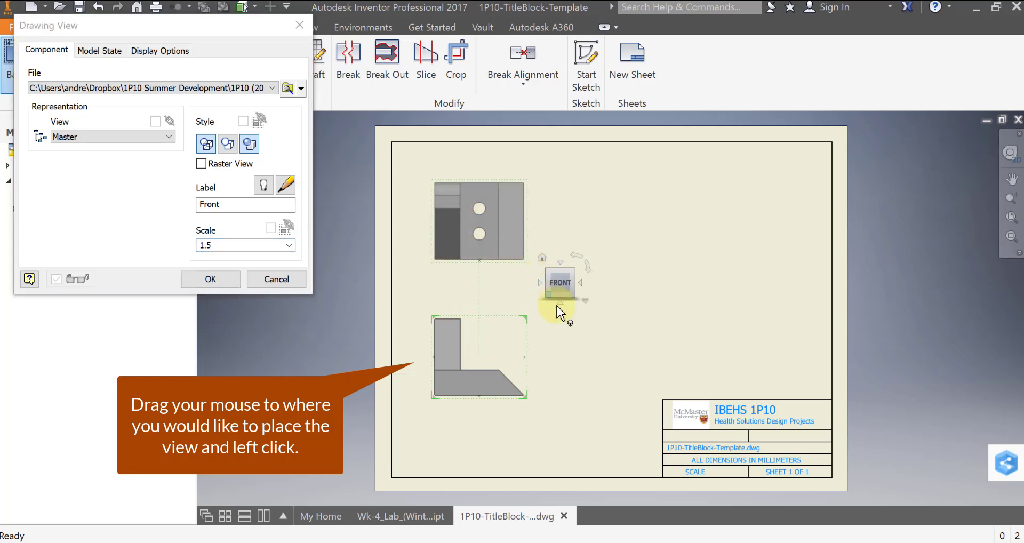
pyautogui.click(607, 369)
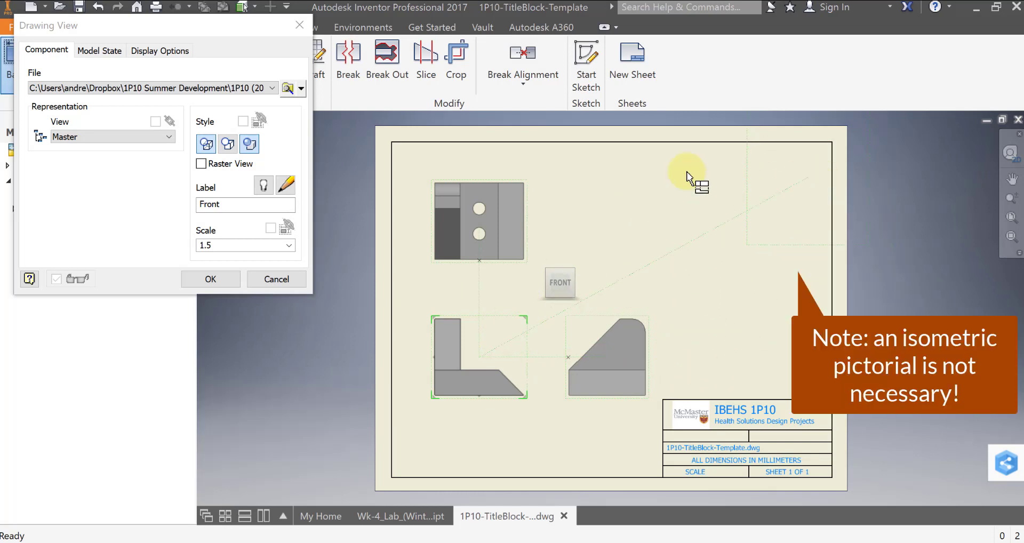
pyautogui.click(759, 235)
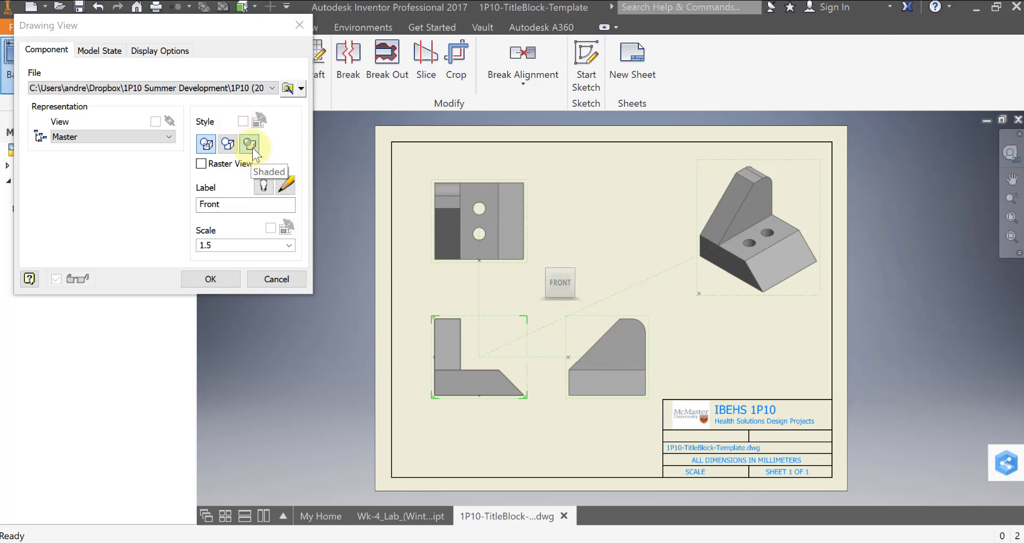
# - Set the view style to Hidden Line with shading off and create the views
pyautogui.click(206, 147)
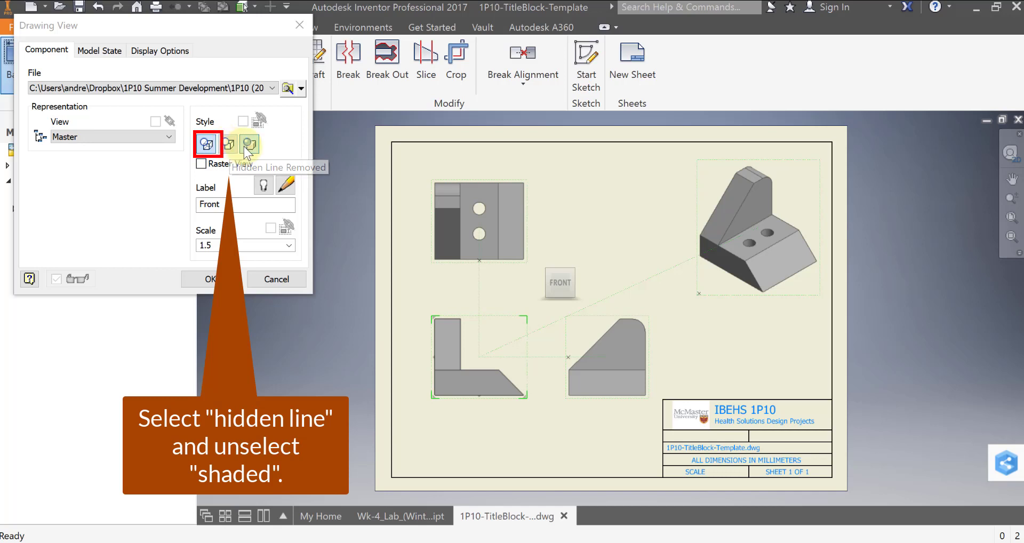
pyautogui.click(247, 147)
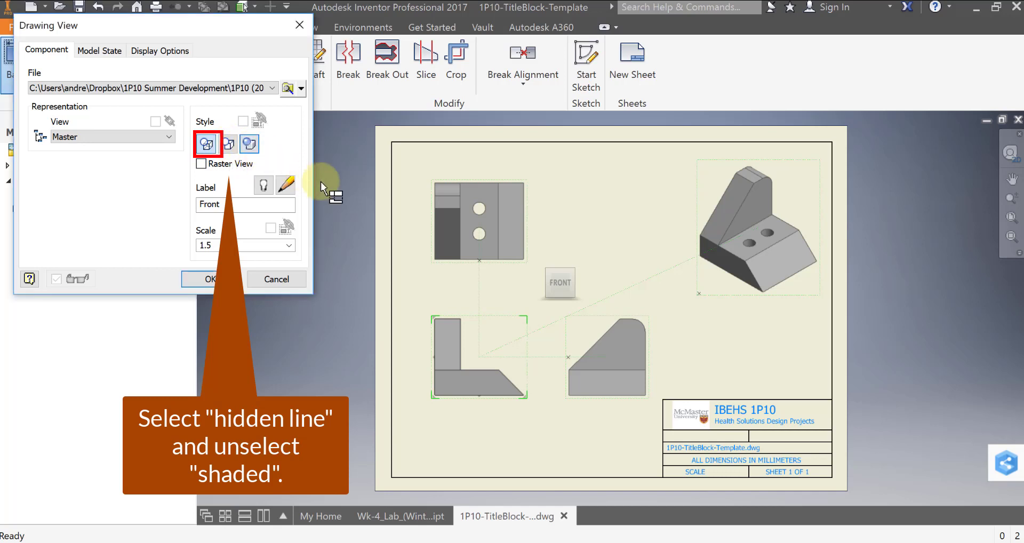
pyautogui.click(210, 278)
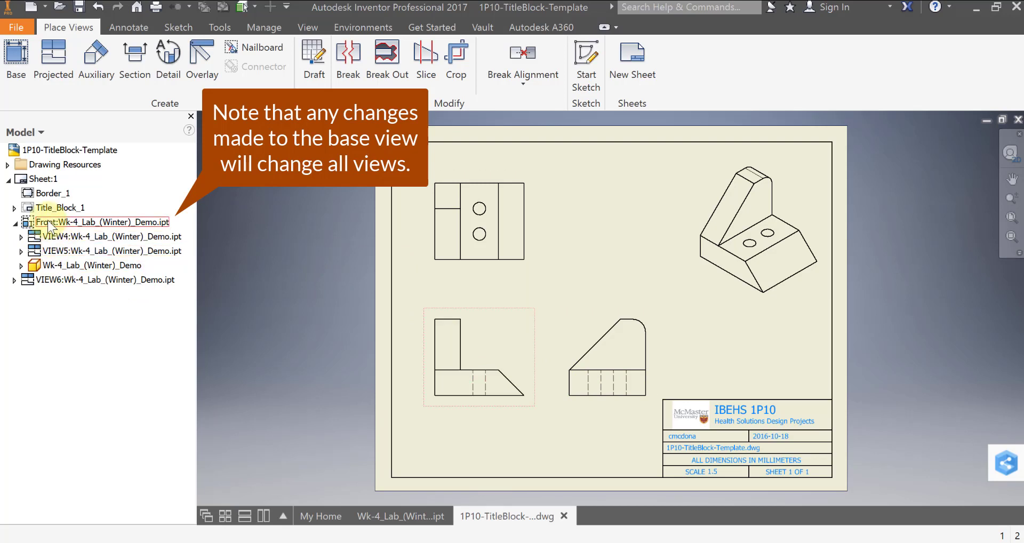
# - Change the label of the projected top view to Top
pyautogui.doubleClick(58, 236)
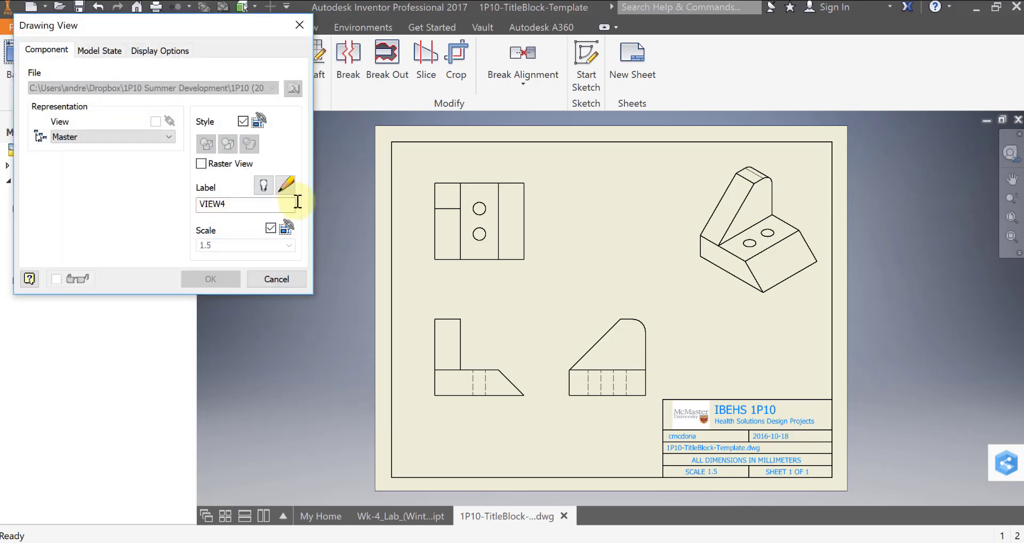
pyautogui.doubleClick(233, 204)
pyautogui.write('Top')
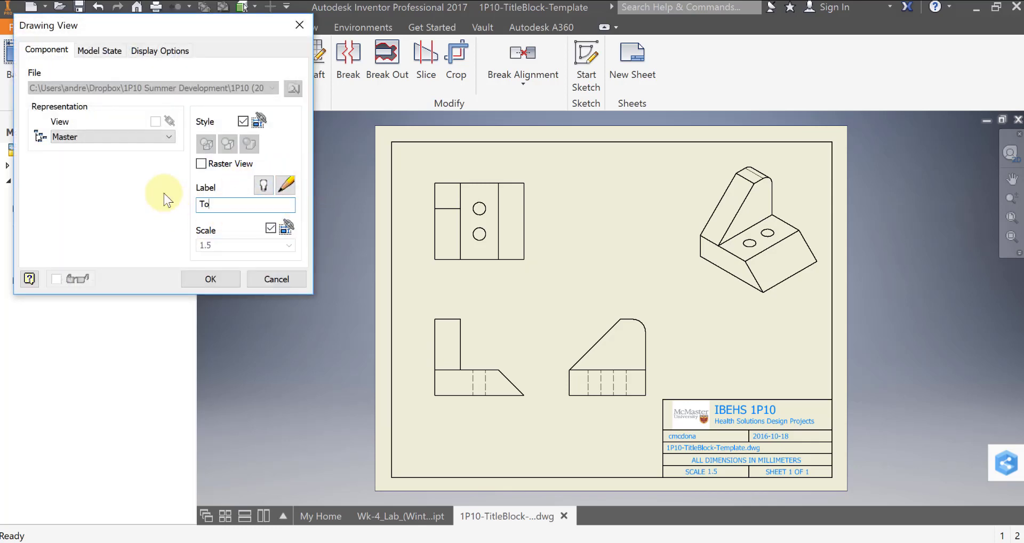
pyautogui.click(218, 278)
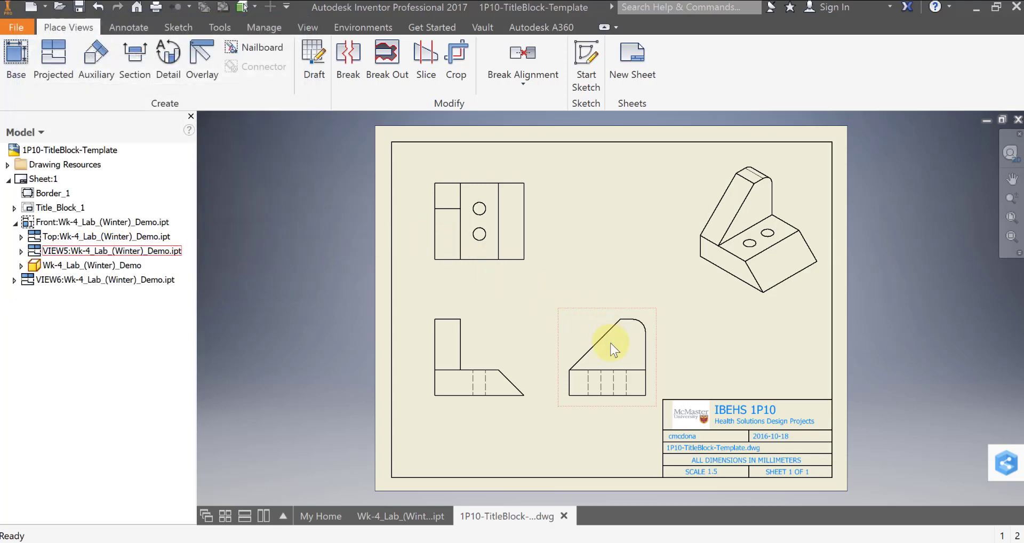
# - Change the label of the projected right-side view to Right
pyautogui.doubleClick(71, 251)
pyautogui.moveTo(235, 204); pyautogui.dragTo(169, 208)
pyautogui.write('Right')
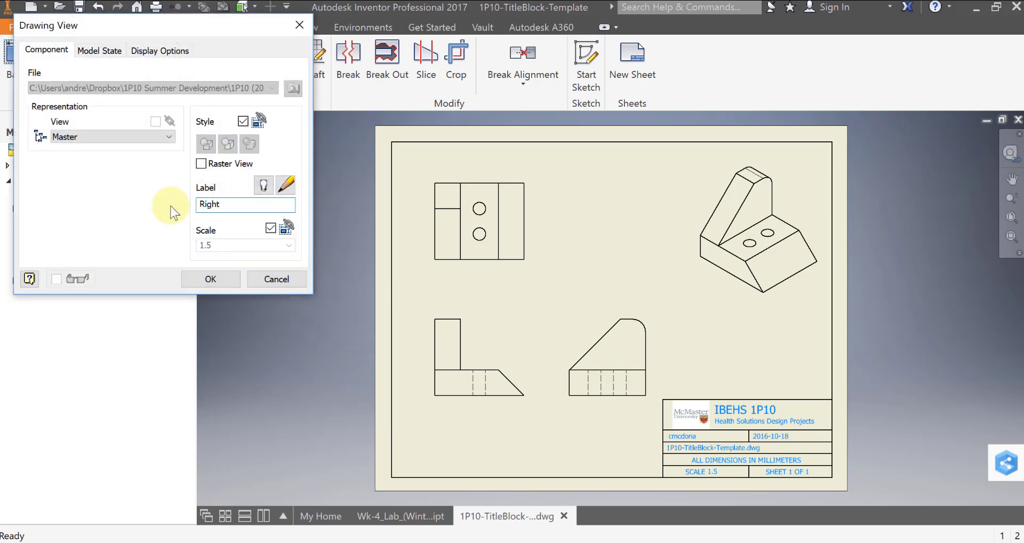
pyautogui.press('Return')
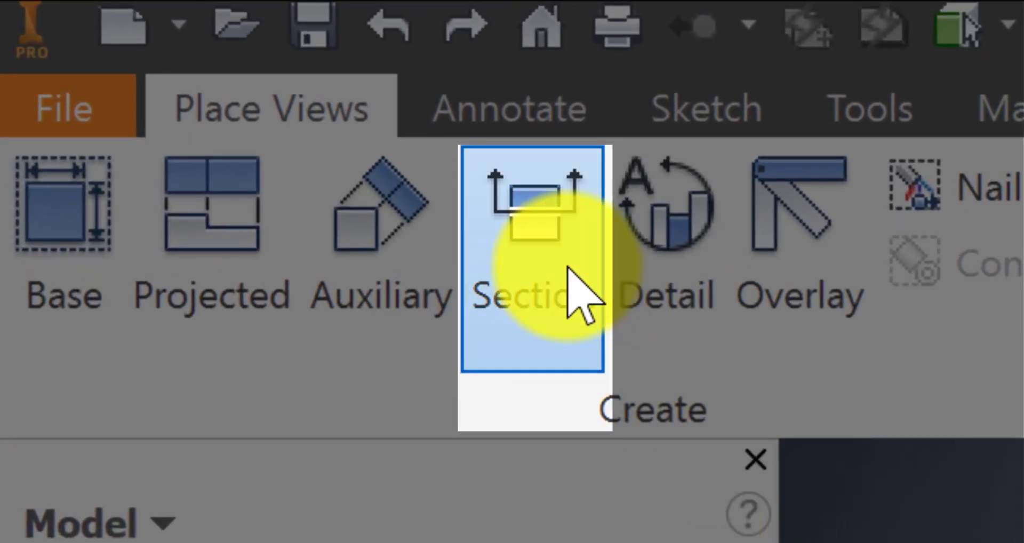
# - Start a section view from the top view, drawing a vertical section line through the centres of both holes
pyautogui.click(567, 268)
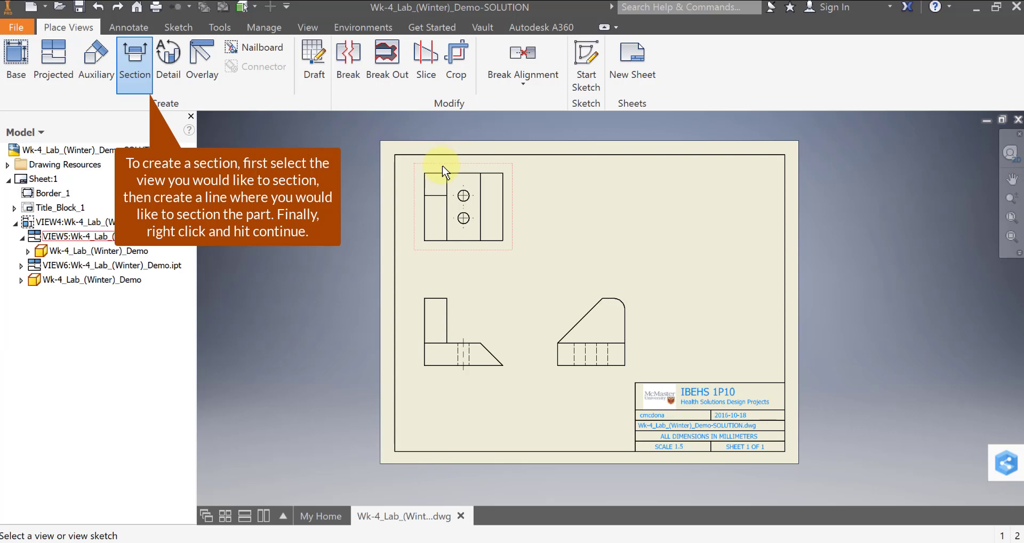
pyautogui.click(442, 169)
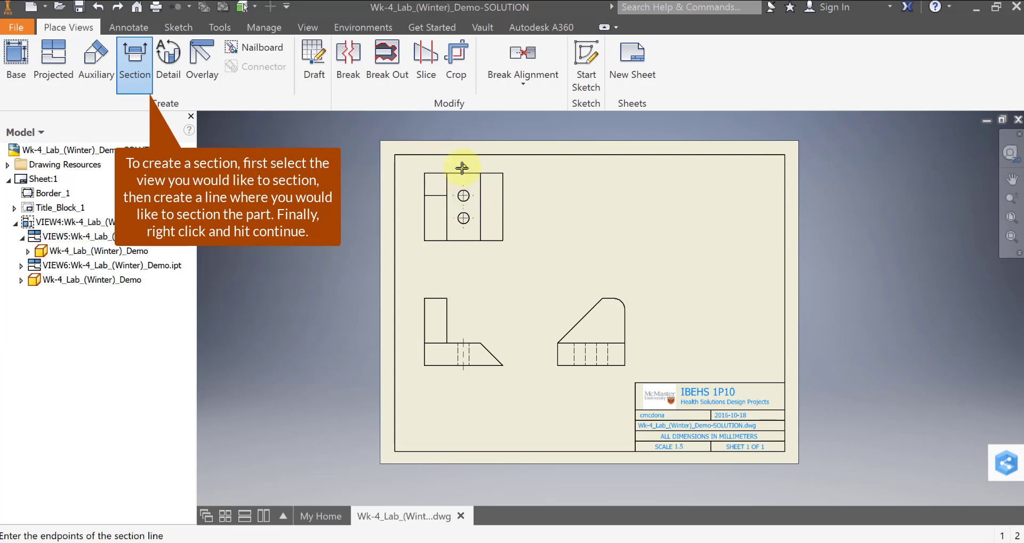
pyautogui.click(463, 172)
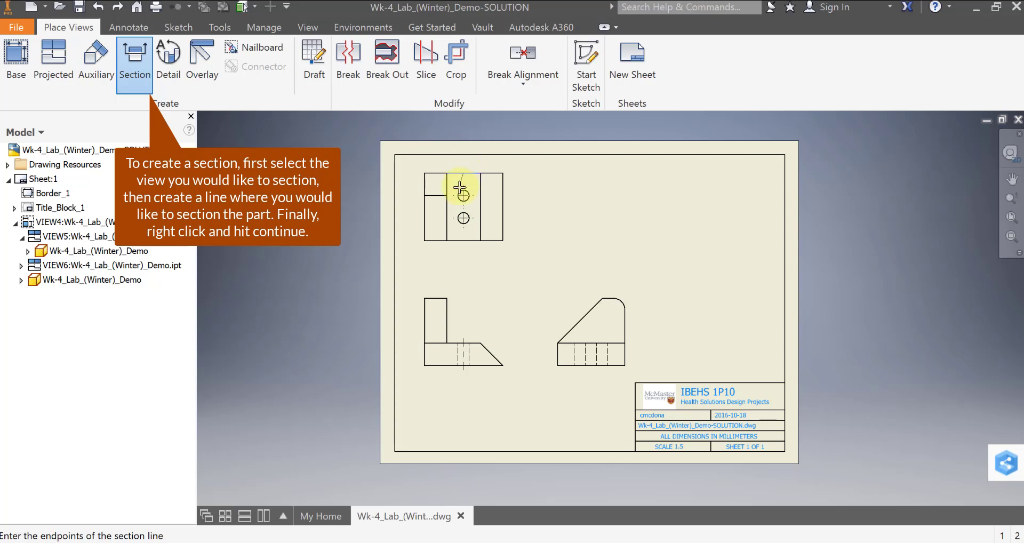
pyautogui.click(463, 240)
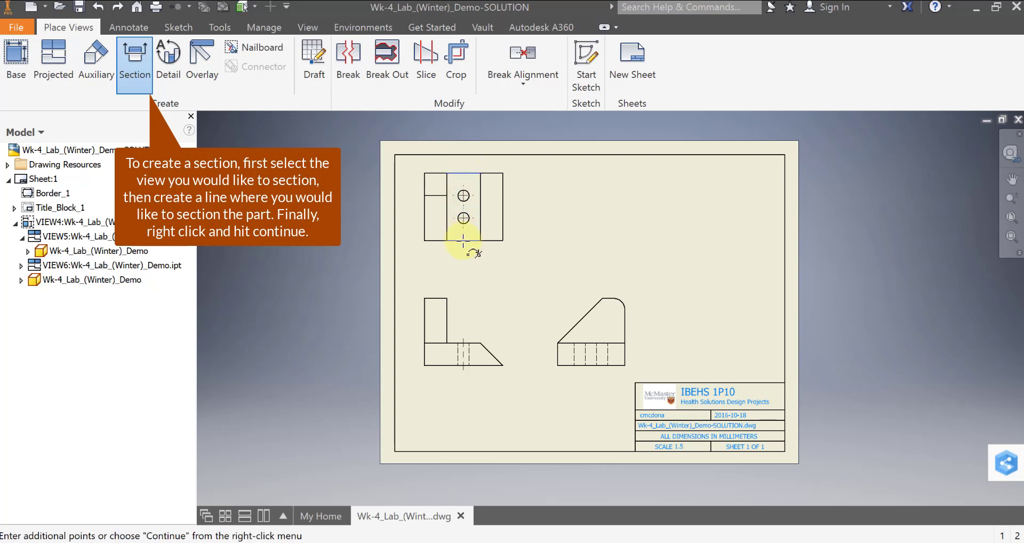
pyautogui.rightClick(521, 254)
pyautogui.click(587, 258)
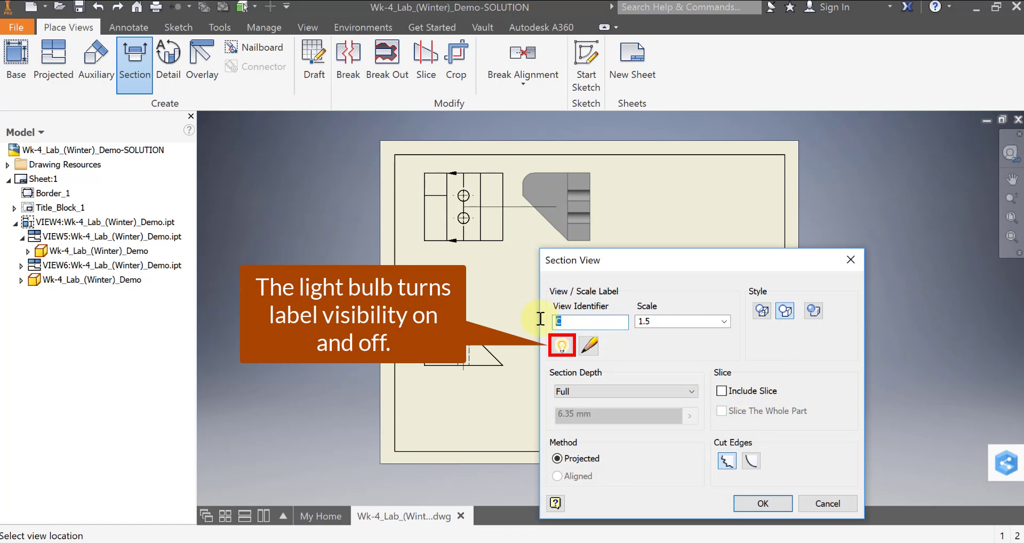
# - Create the section view with identifier A, its label off, Hidden Line style and smooth cut edges
pyautogui.press('BackSpace')
pyautogui.write('A')
pyautogui.click(561, 346)
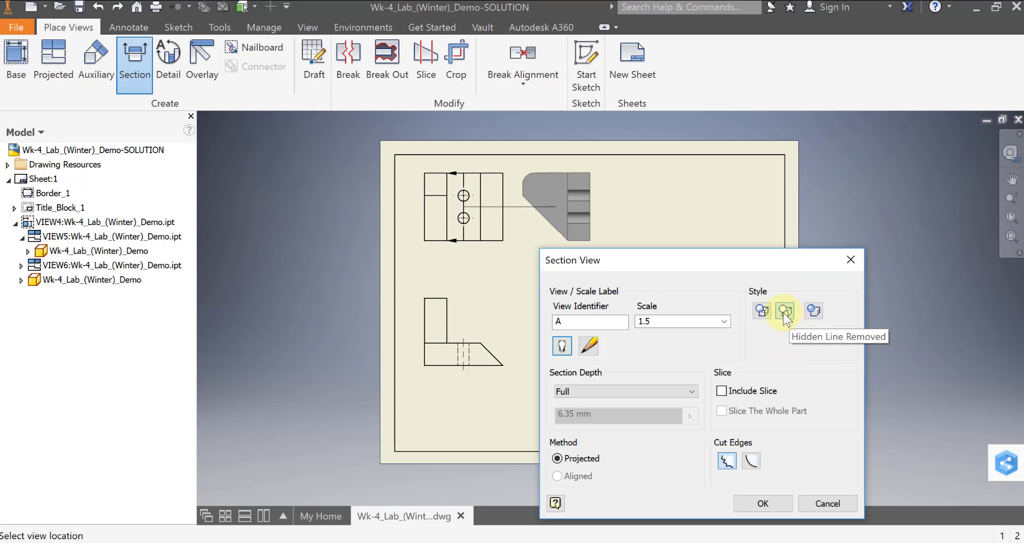
pyautogui.click(760, 311)
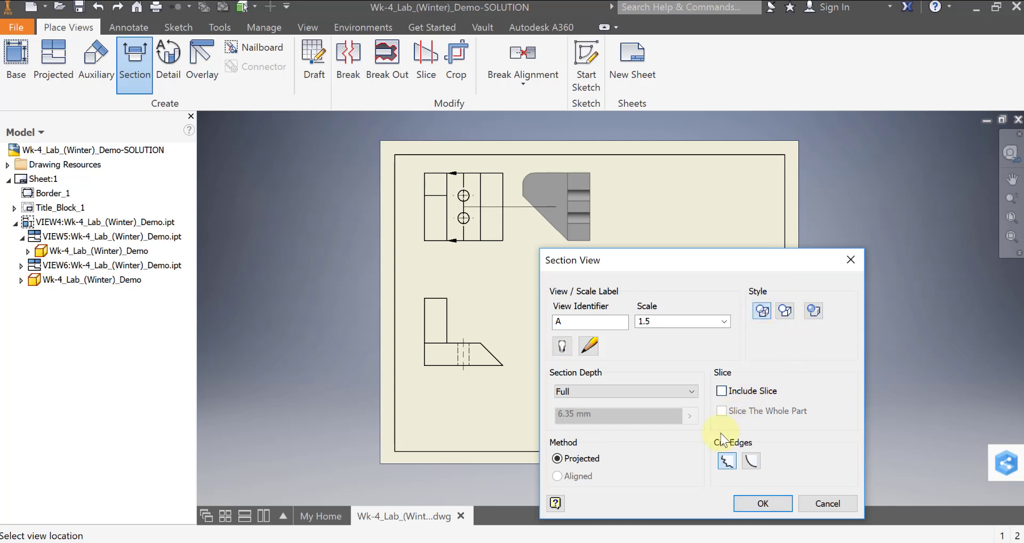
pyautogui.click(750, 461)
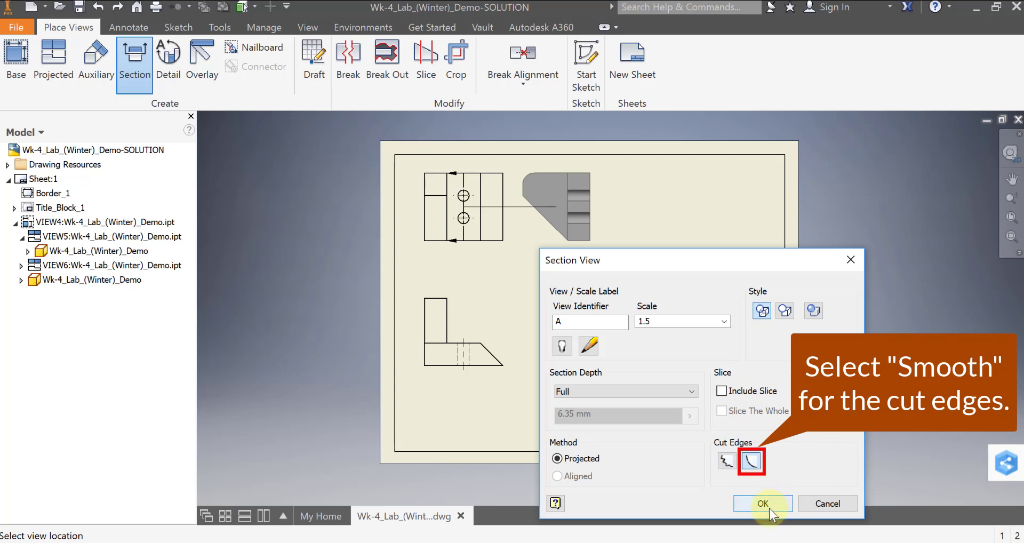
pyautogui.click(769, 507)
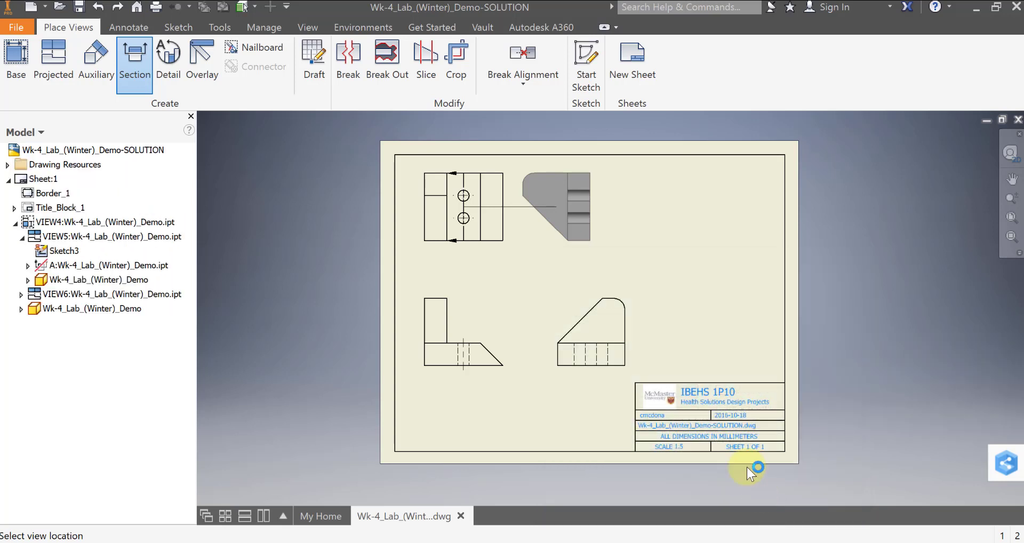
# - Move the section view farther from the top view and turn on its label
pyautogui.click(561, 203)
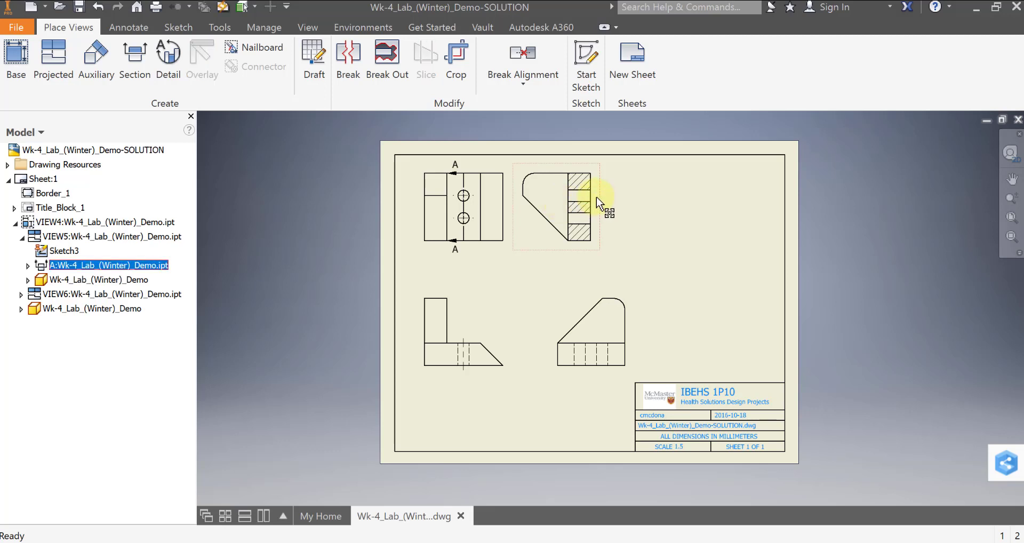
pyautogui.moveTo(600, 201); pyautogui.dragTo(647, 201)
pyautogui.rightClick(602, 211)
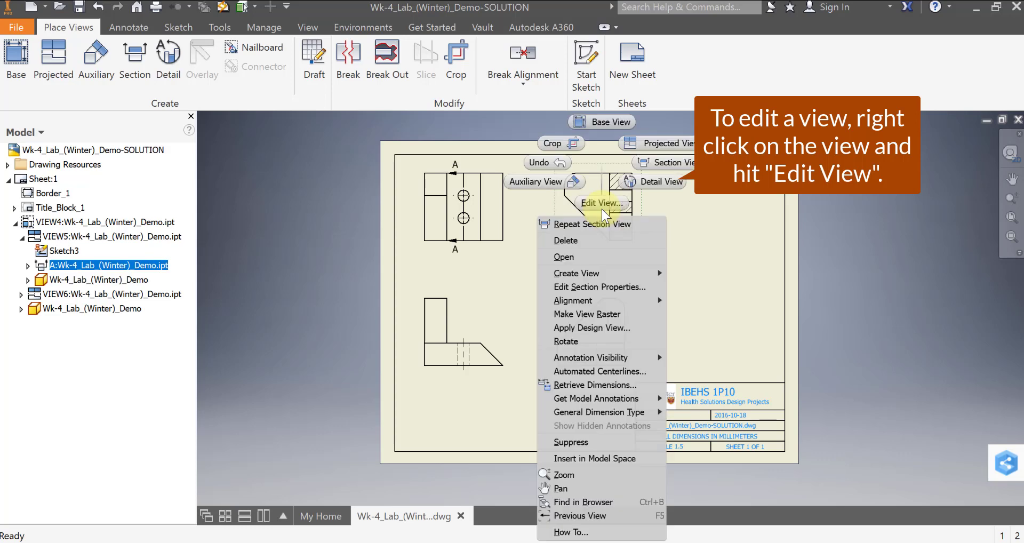
pyautogui.press('Escape')
pyautogui.doubleClick(476, 230)
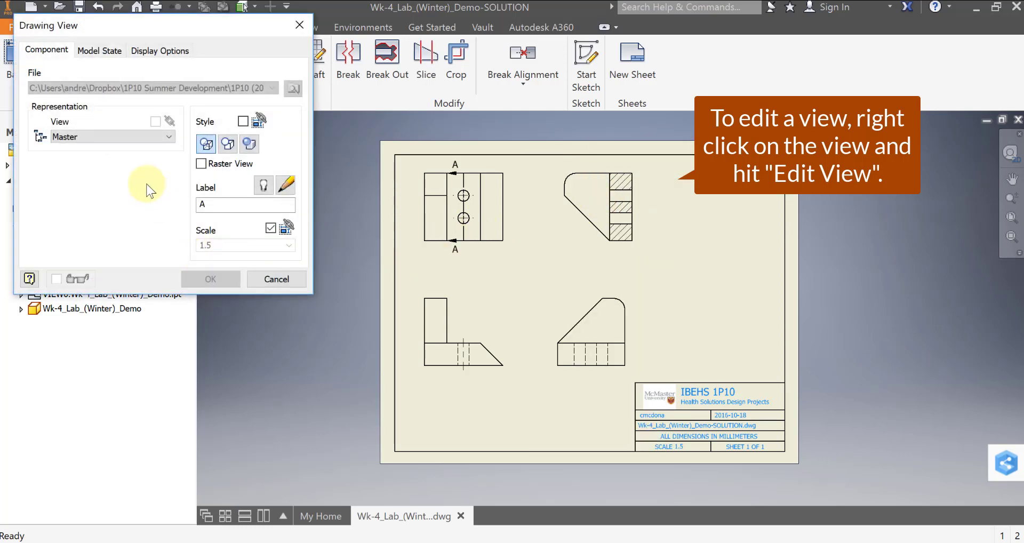
pyautogui.click(263, 186)
pyautogui.click(210, 279)
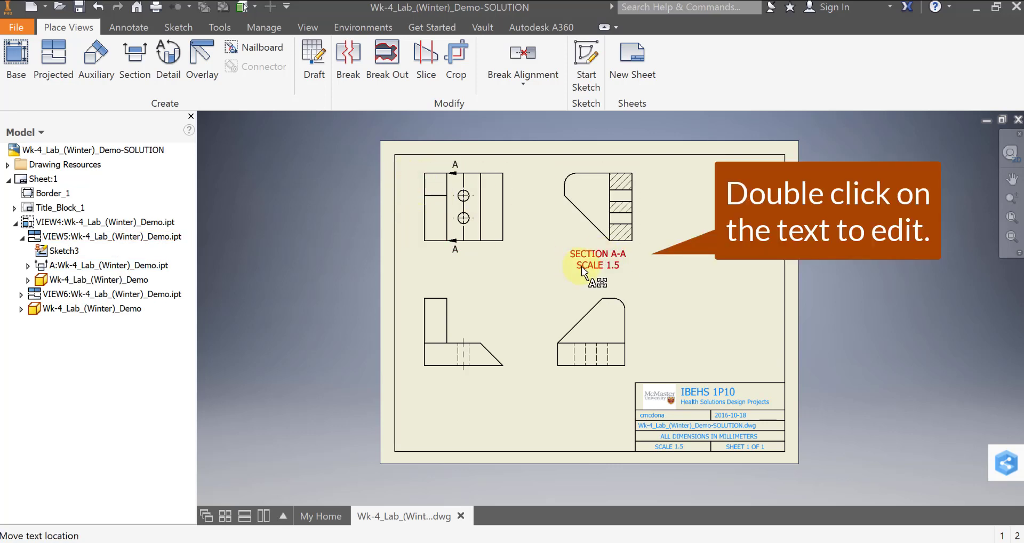
# - Remove the scale line from the section view's label, keeping only the section title
pyautogui.doubleClick(470, 253)
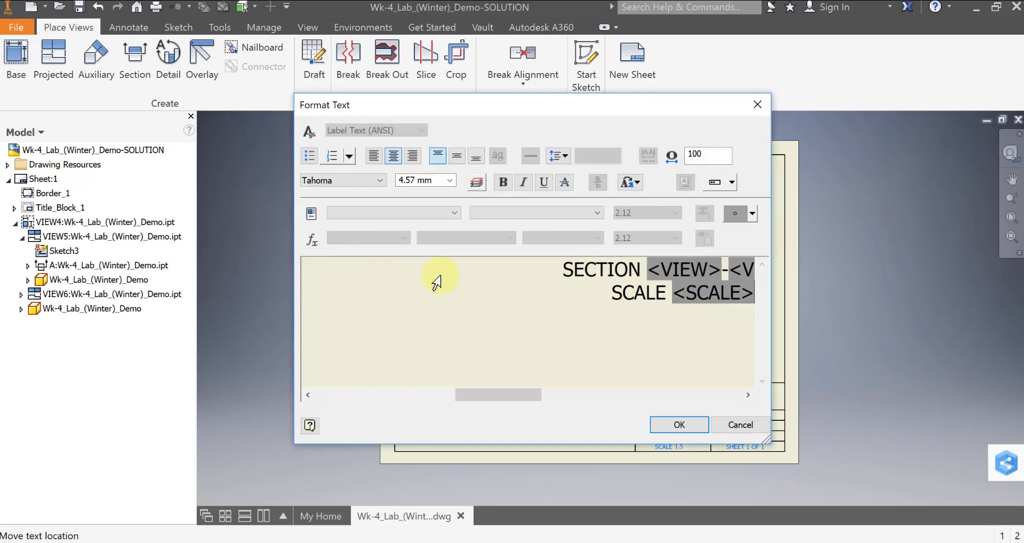
pyautogui.moveTo(589, 293); pyautogui.dragTo(753, 295)
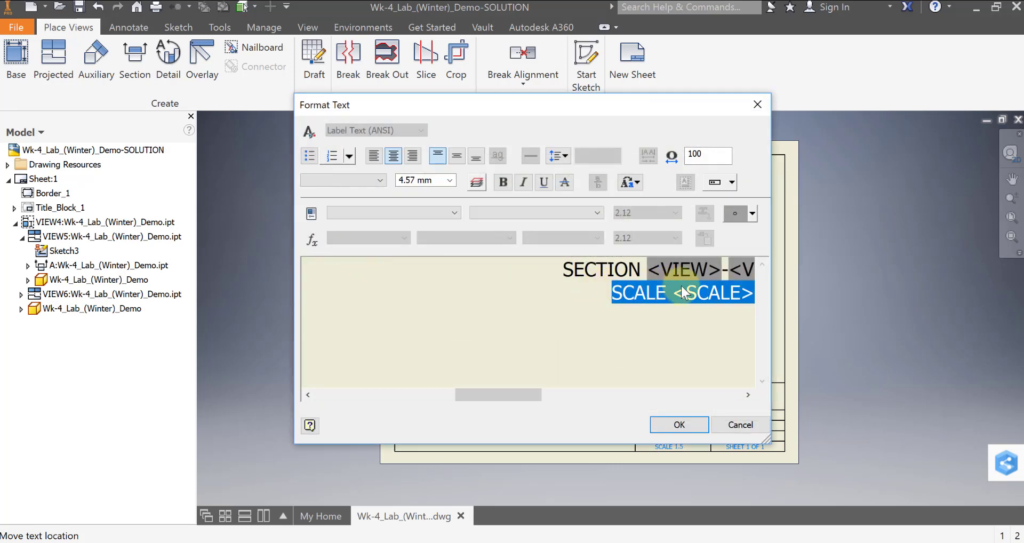
pyautogui.press('Delete')
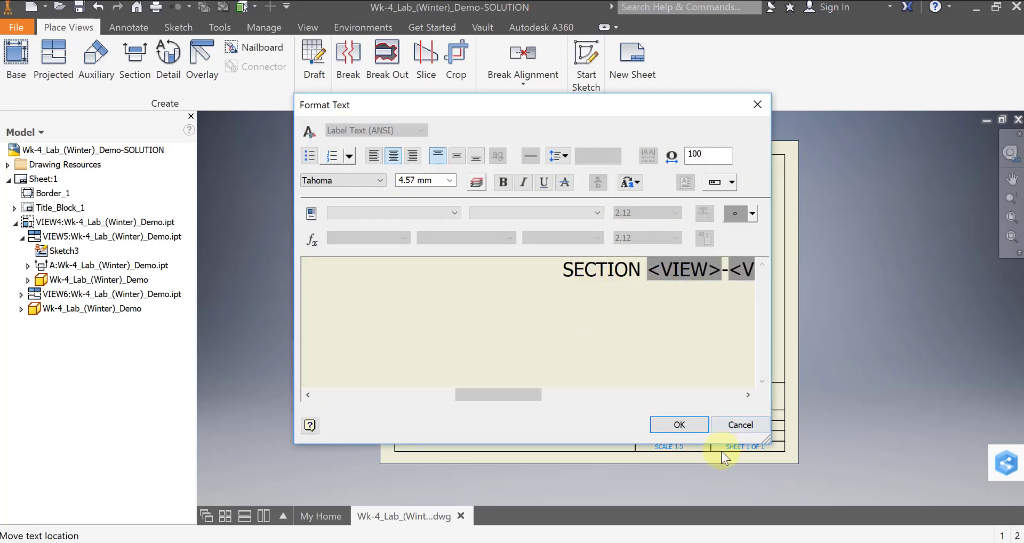
pyautogui.click(687, 427)
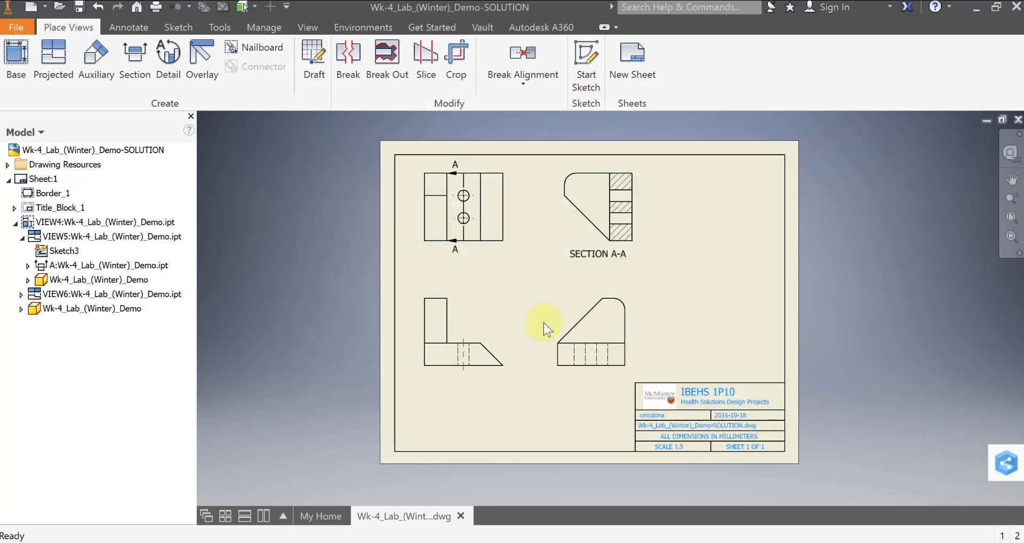